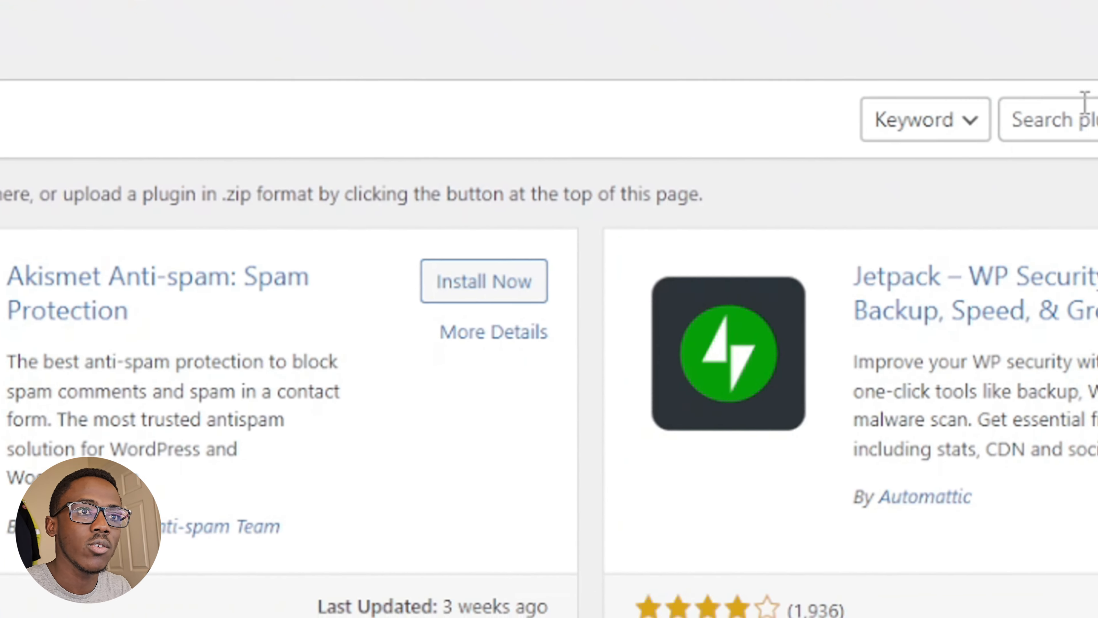
Step: Search the plugin directory for WhatsApp plugins, then install and activate Joinchat
click(1083, 108)
text(whats)
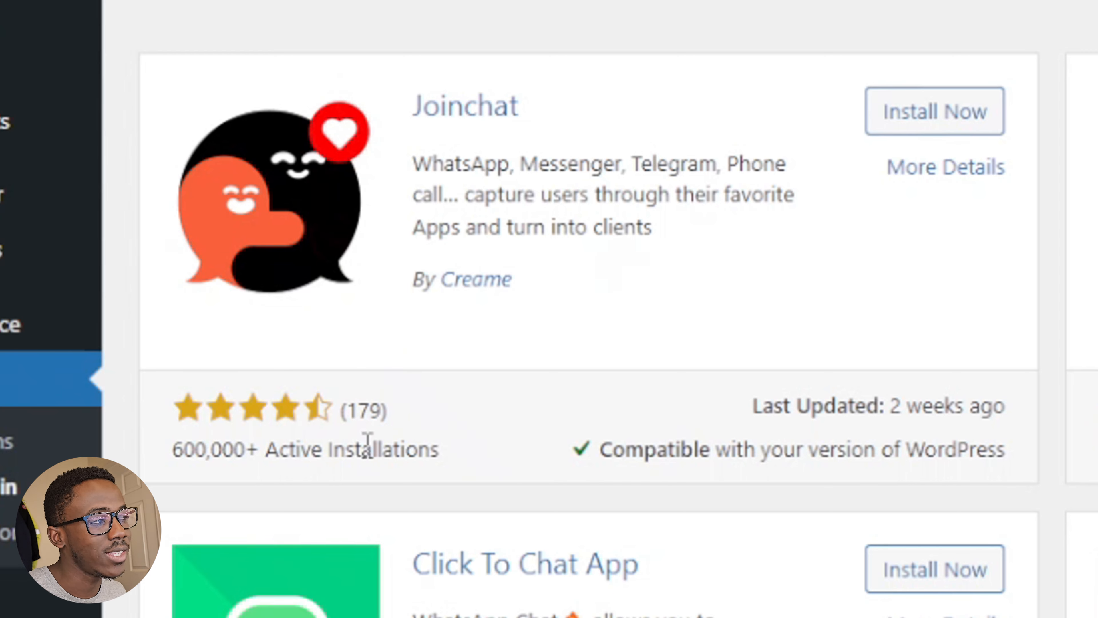
click(969, 115)
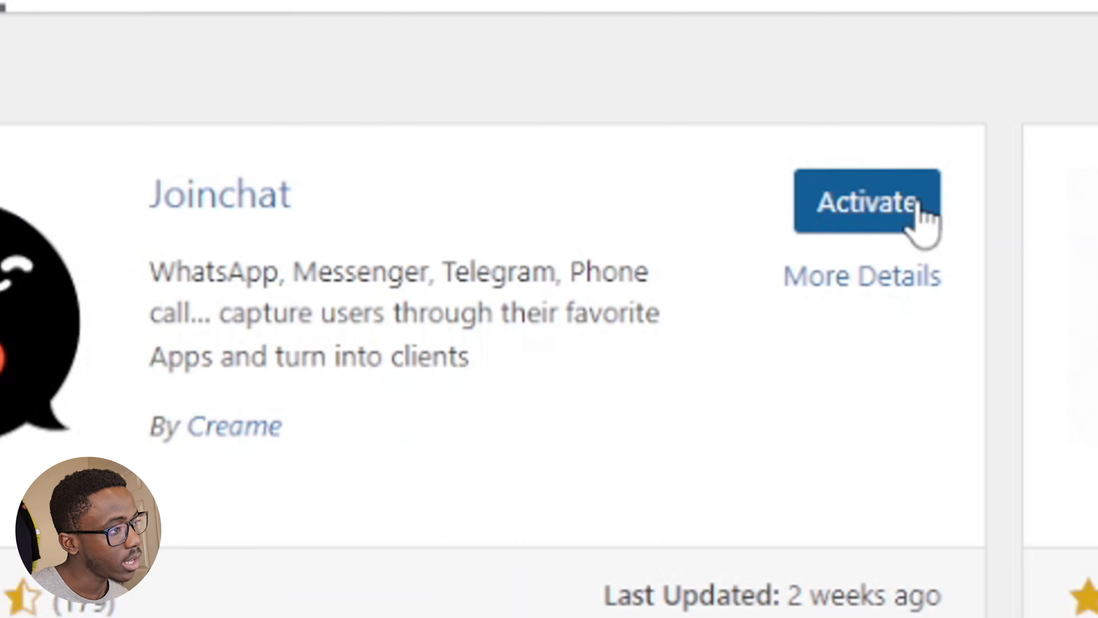
click(916, 210)
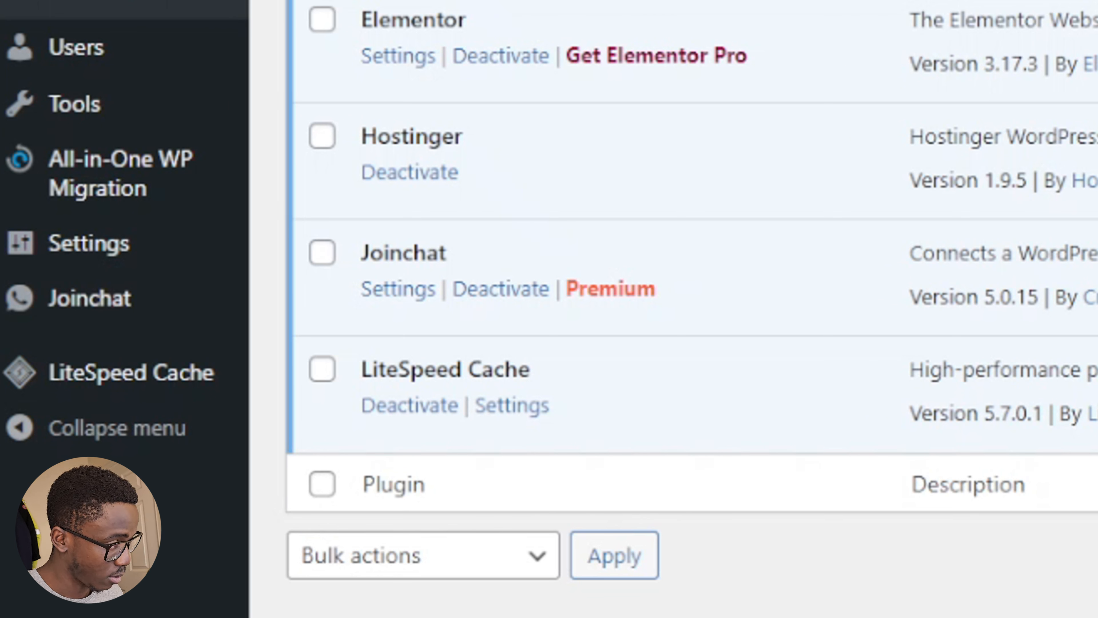
Step: Start the Joinchat setup wizard, enter the WhatsApp phone number and keep the suggested predefined message
click(99, 299)
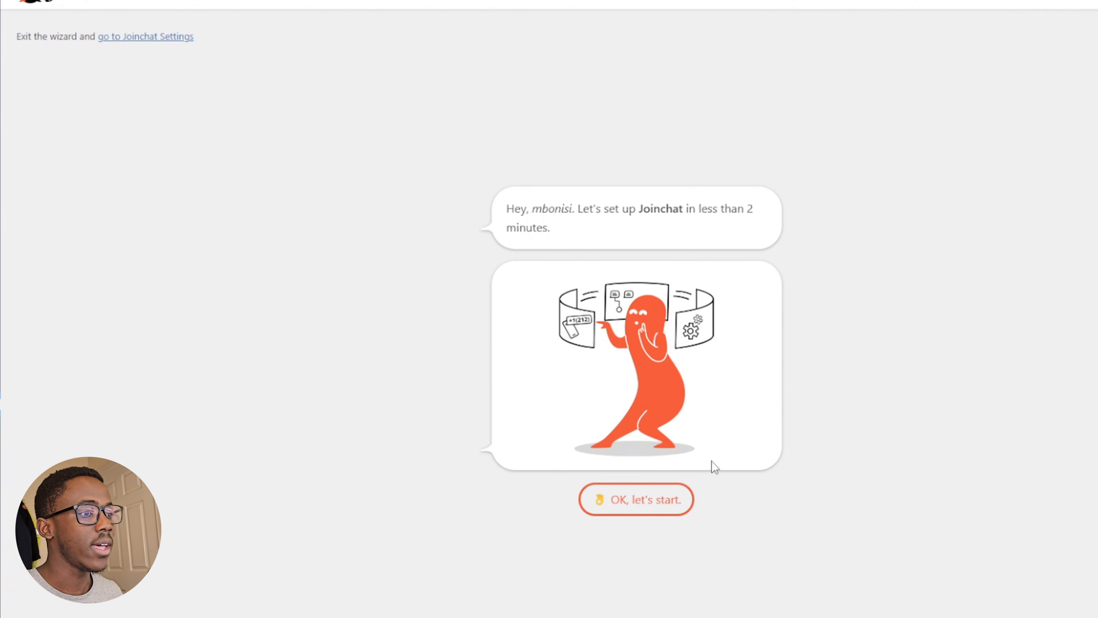
click(638, 500)
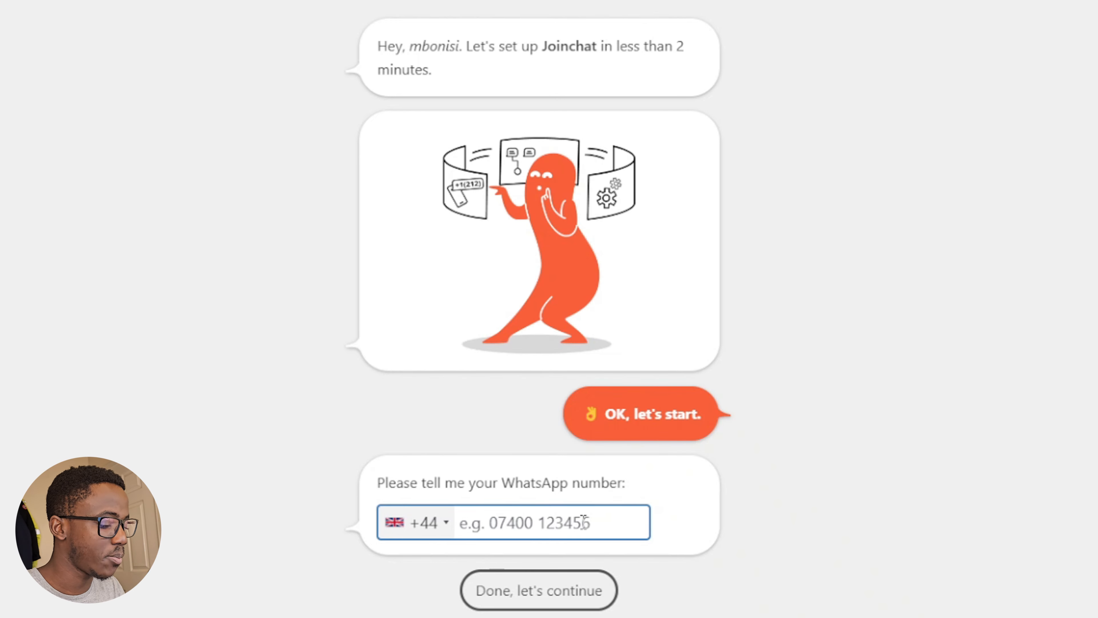
key(ctrl+v)
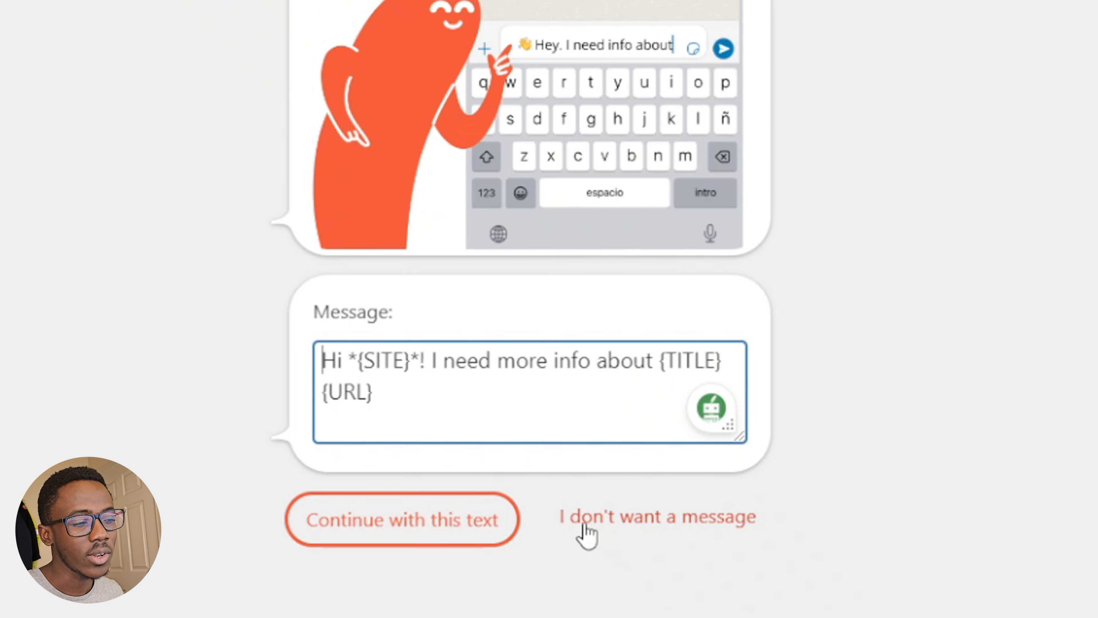
click(461, 530)
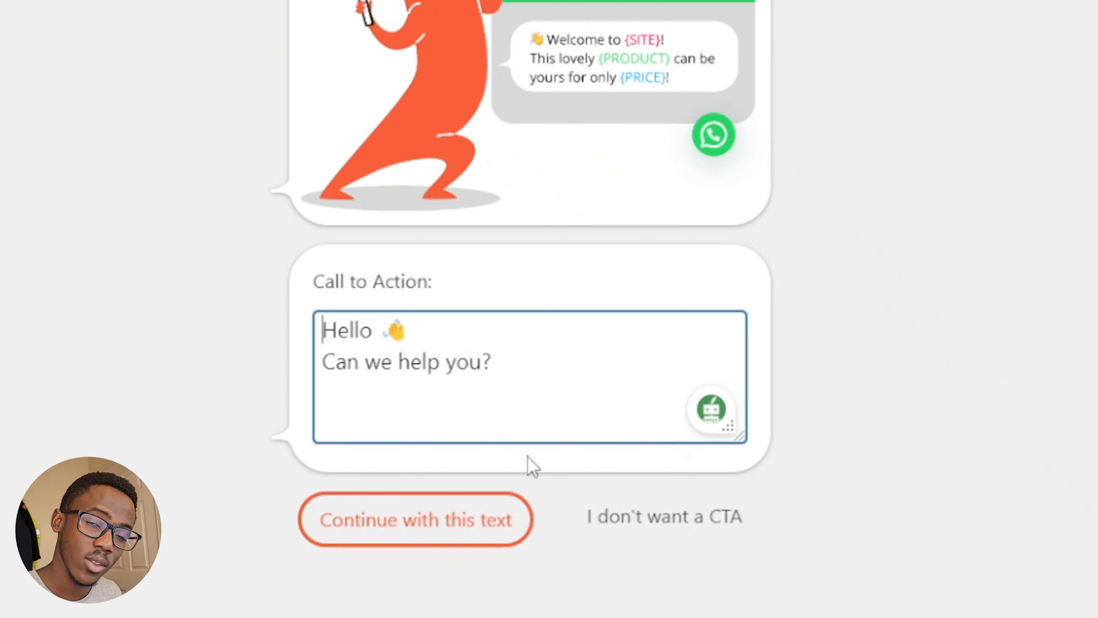
Step: Change the second line of the call to action to "How can I help you?" and continue with this text
click(396, 363)
key(BackSpace)
key(BackSpace)
key(BackSpace)
key(BackSpace)
key(BackSpace)
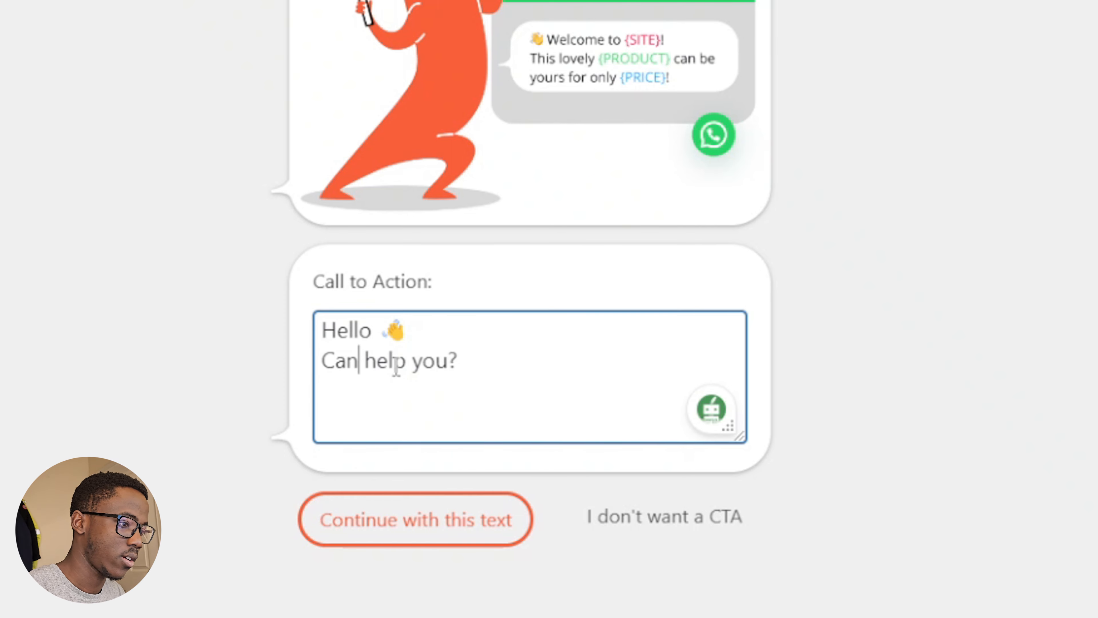
key(BackSpace)
text(How)
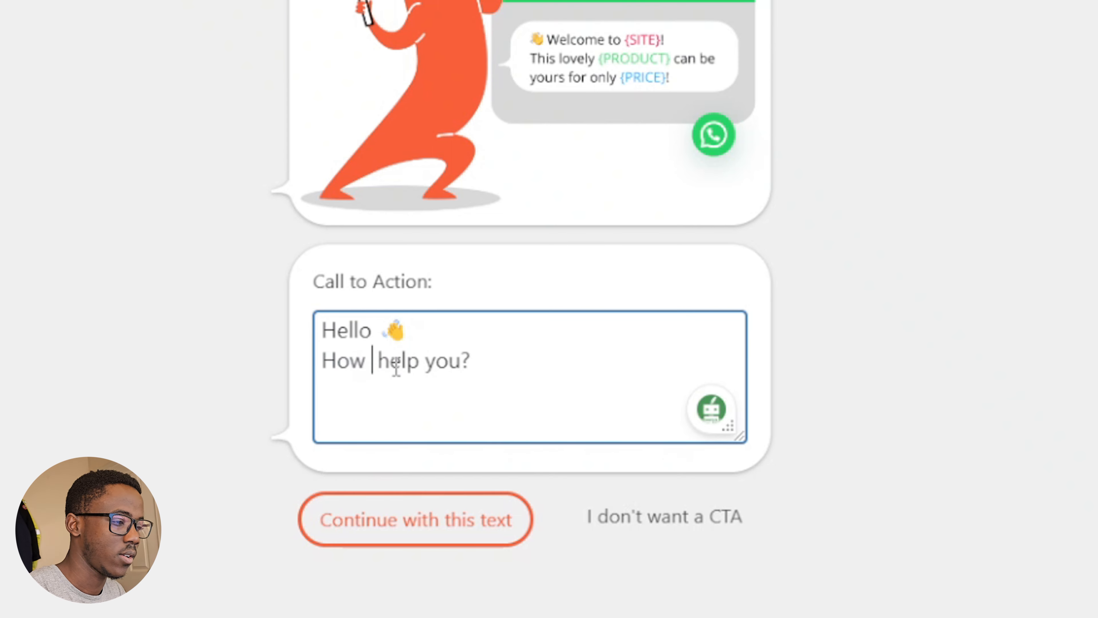
text( can I)
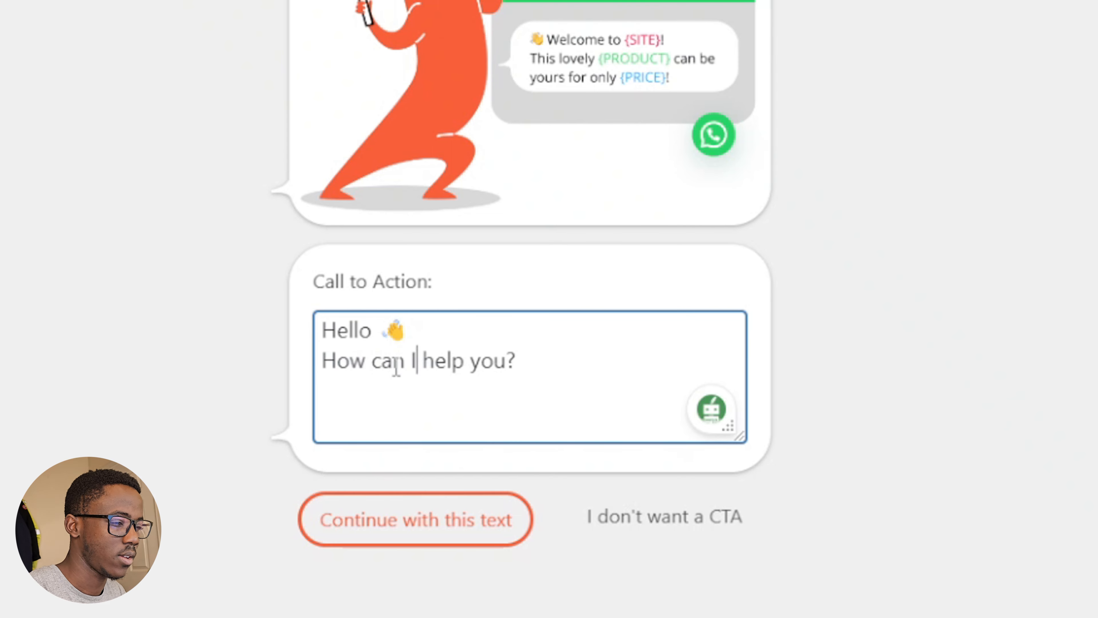
key(BackSpace)
text(i)
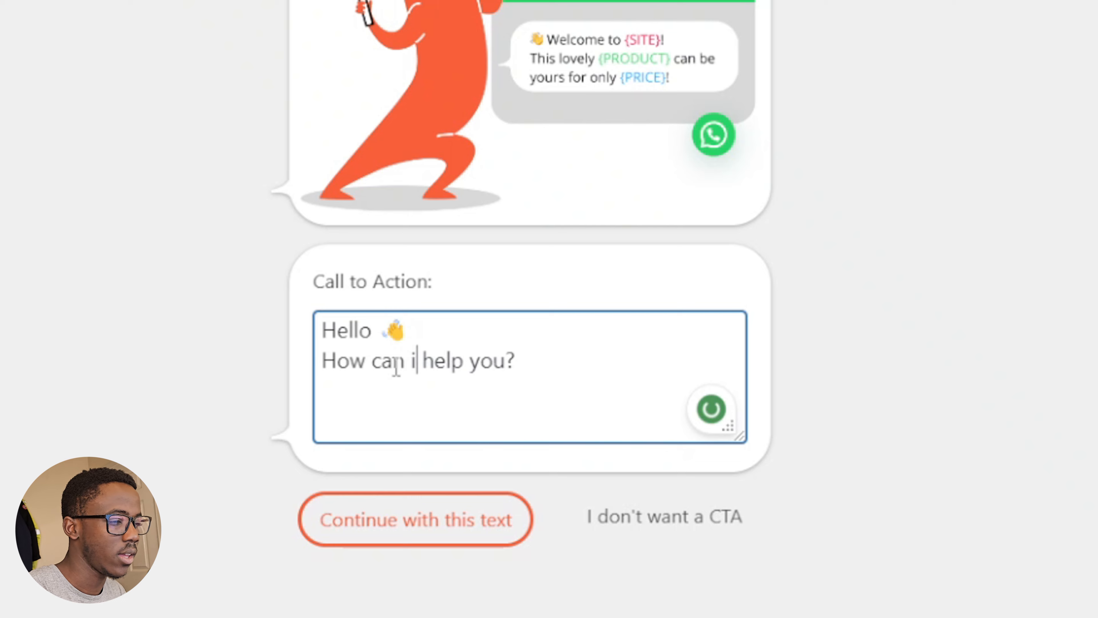
key(BackSpace)
text(I)
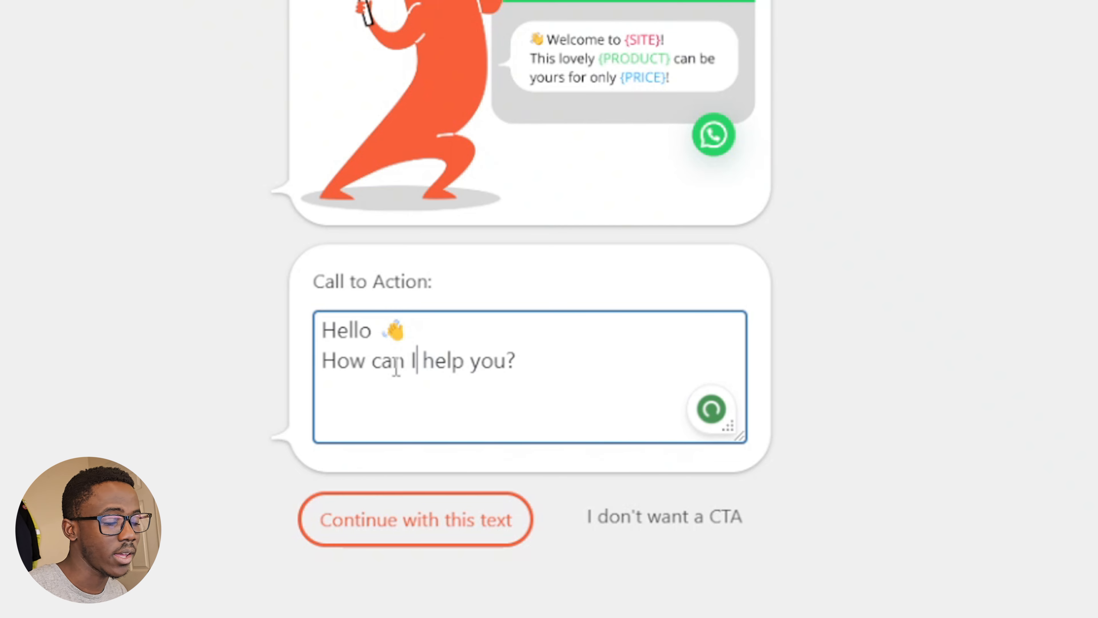
click(437, 539)
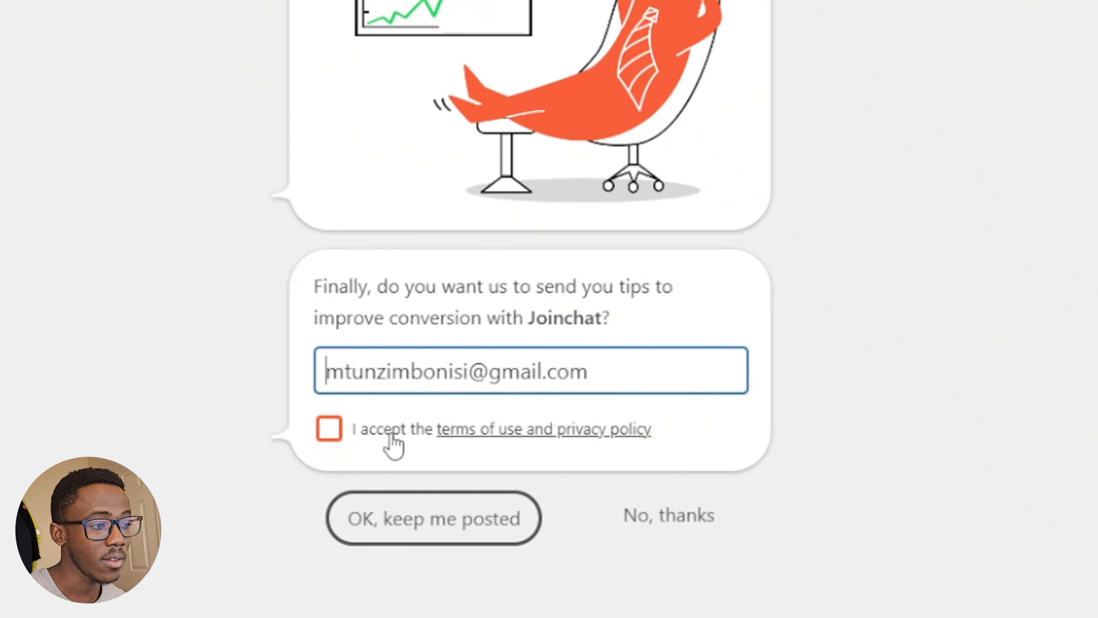
Step: Accept the terms of use and privacy policy, opt in to Joinchat's conversion tips by e-mail and finish the wizard
click(334, 431)
click(566, 380)
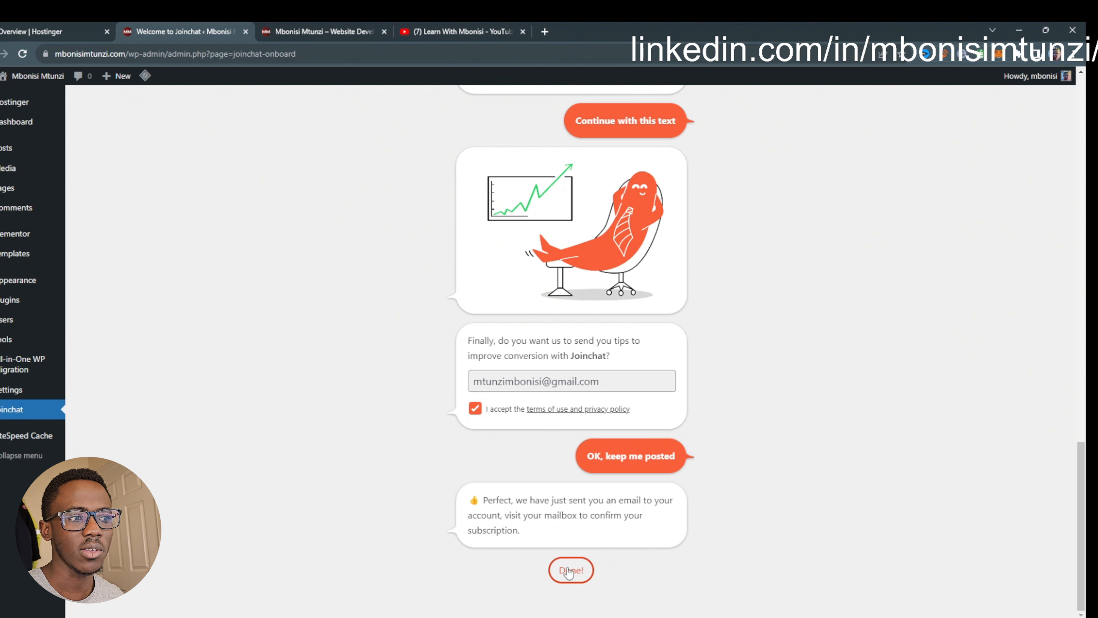
click(570, 571)
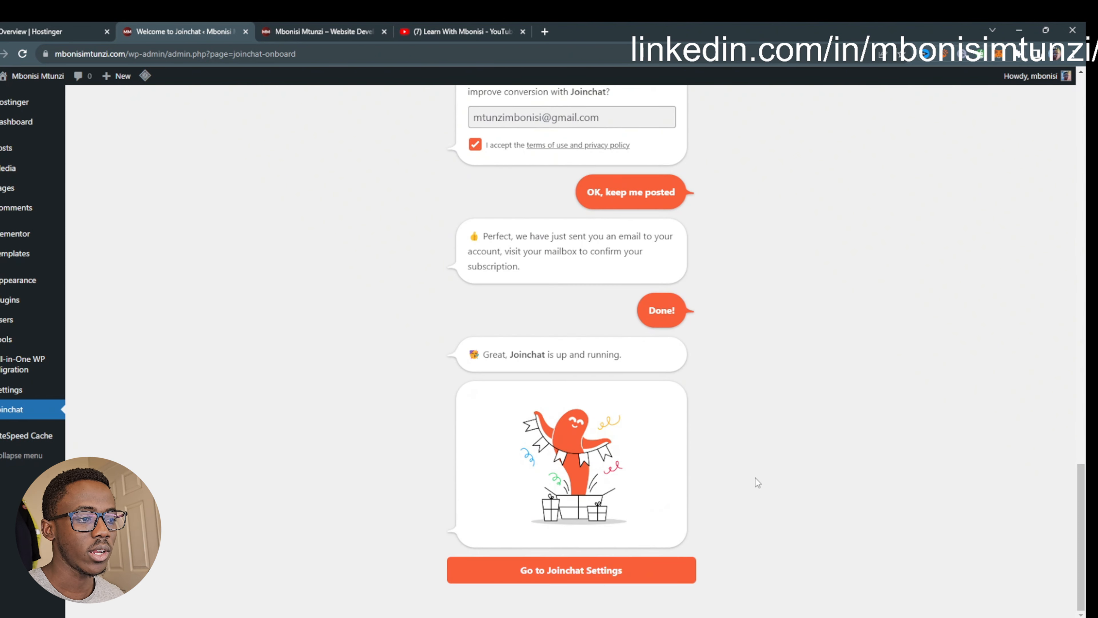
Step: Open the Joinchat settings and review the general button, chat window and automatic display options
click(653, 572)
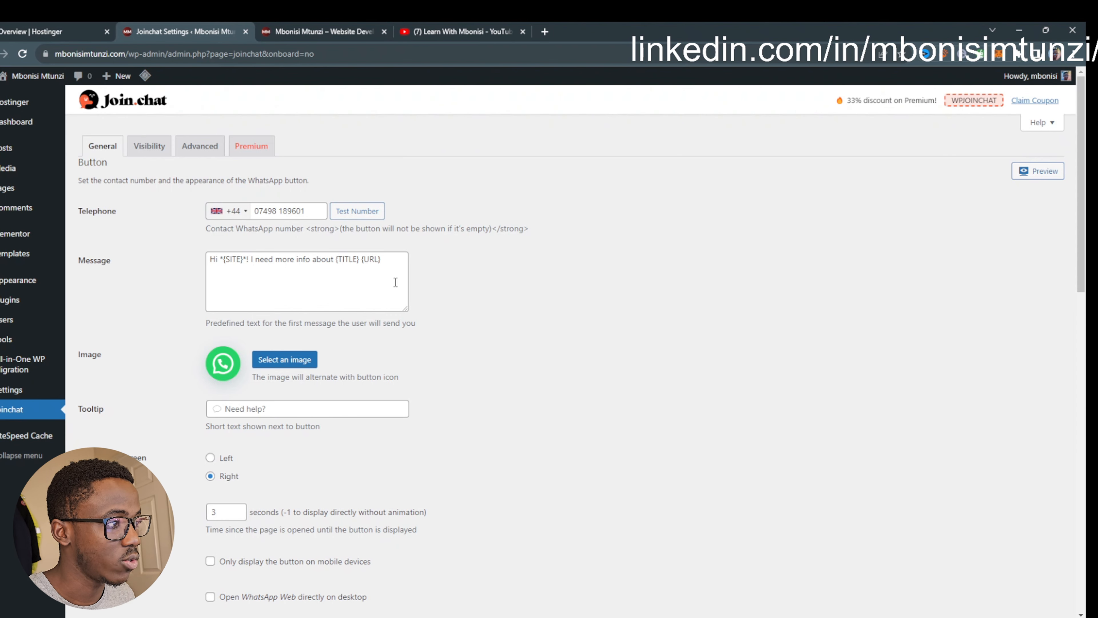
scroll(623, 454, down, 10)
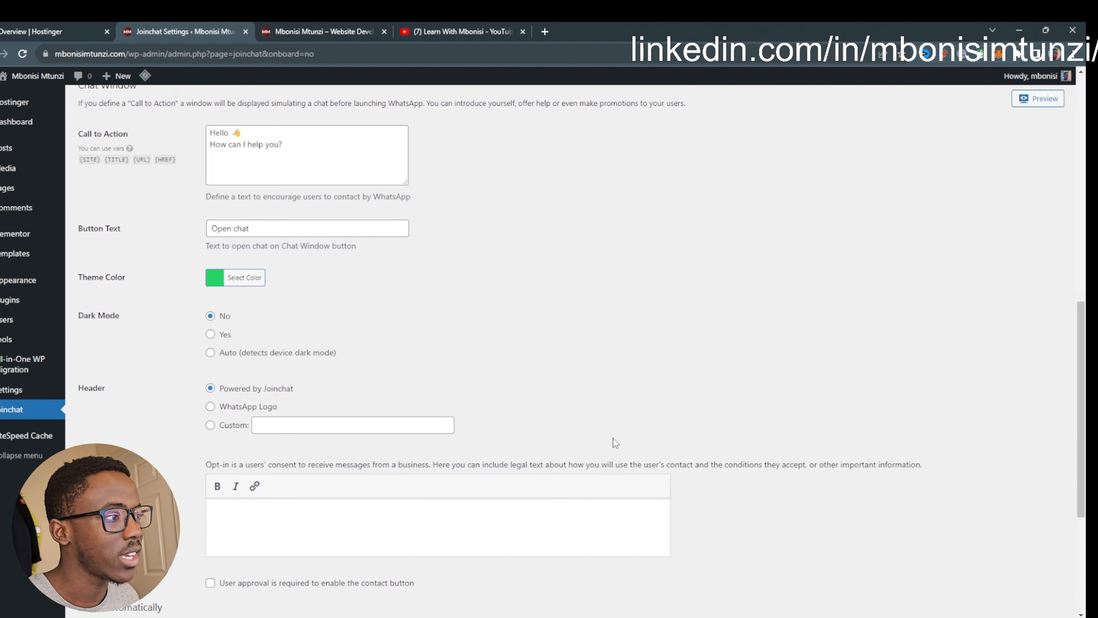
scroll(615, 436, down, 5)
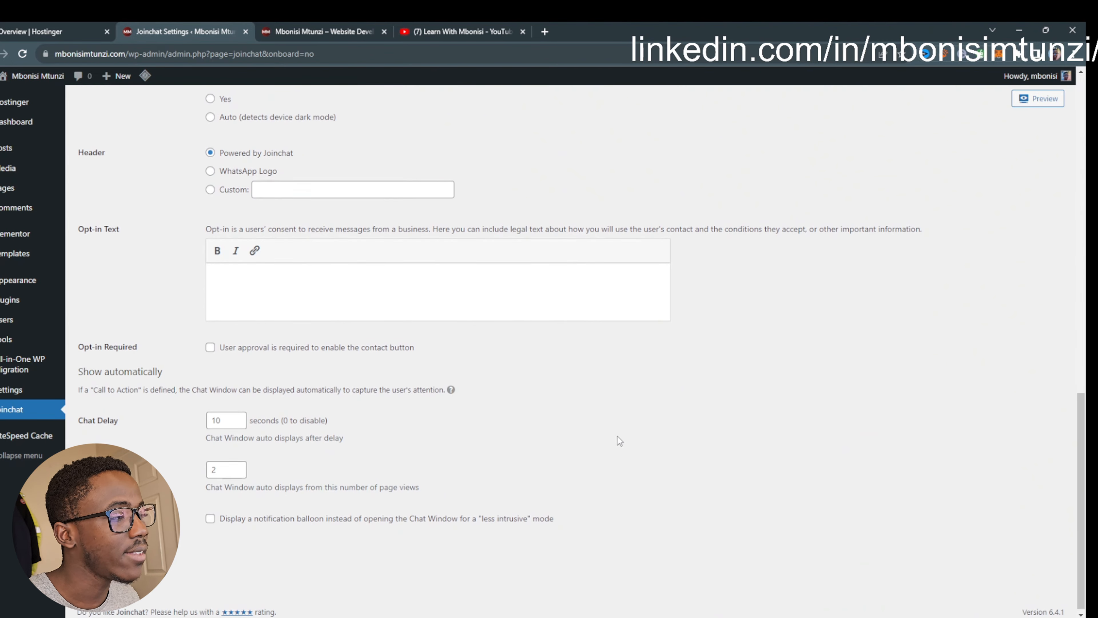
scroll(617, 436, up, 15)
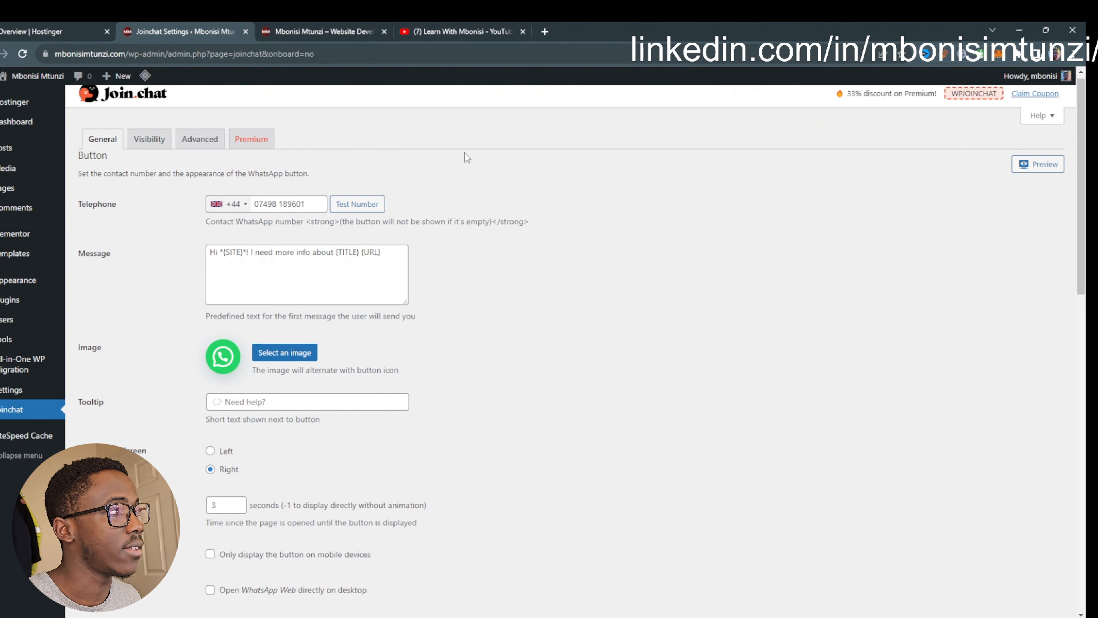
Step: Reload the live website's homepage and open the WhatsApp chat window on it
click(318, 30)
key(F5)
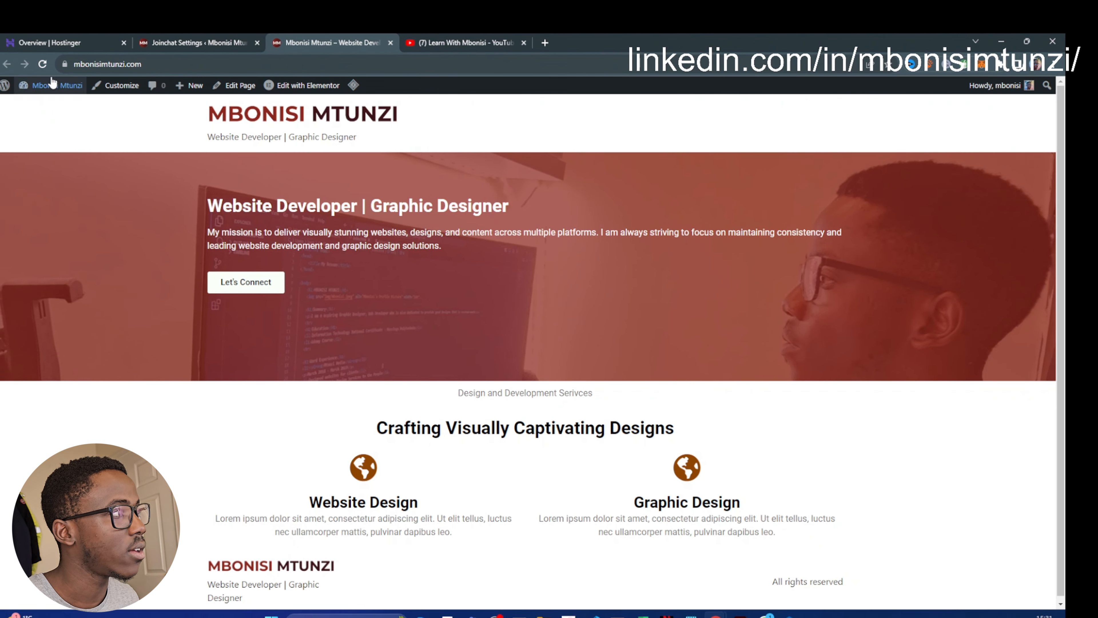
click(39, 65)
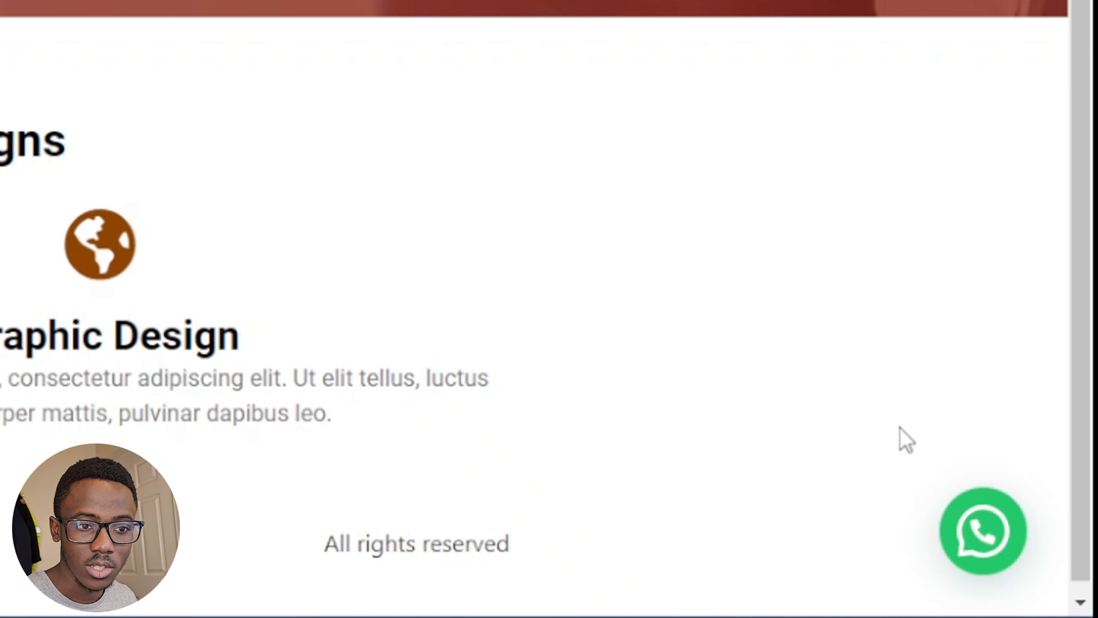
click(1000, 544)
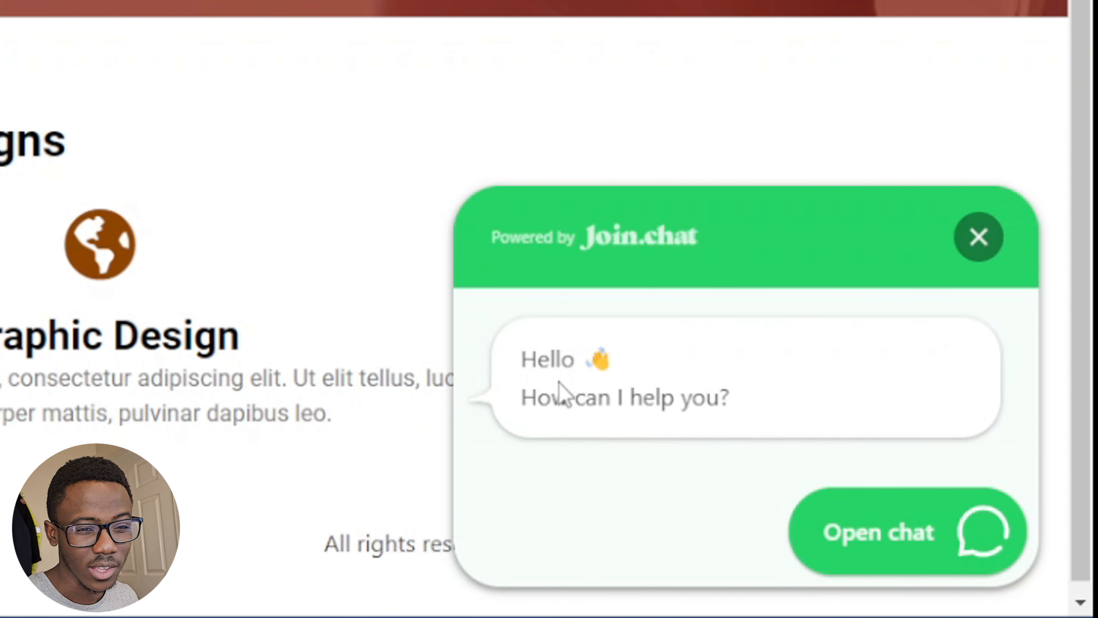
Step: Open the chat from the website's widget in the WhatsApp app and send the prefilled information request
click(886, 538)
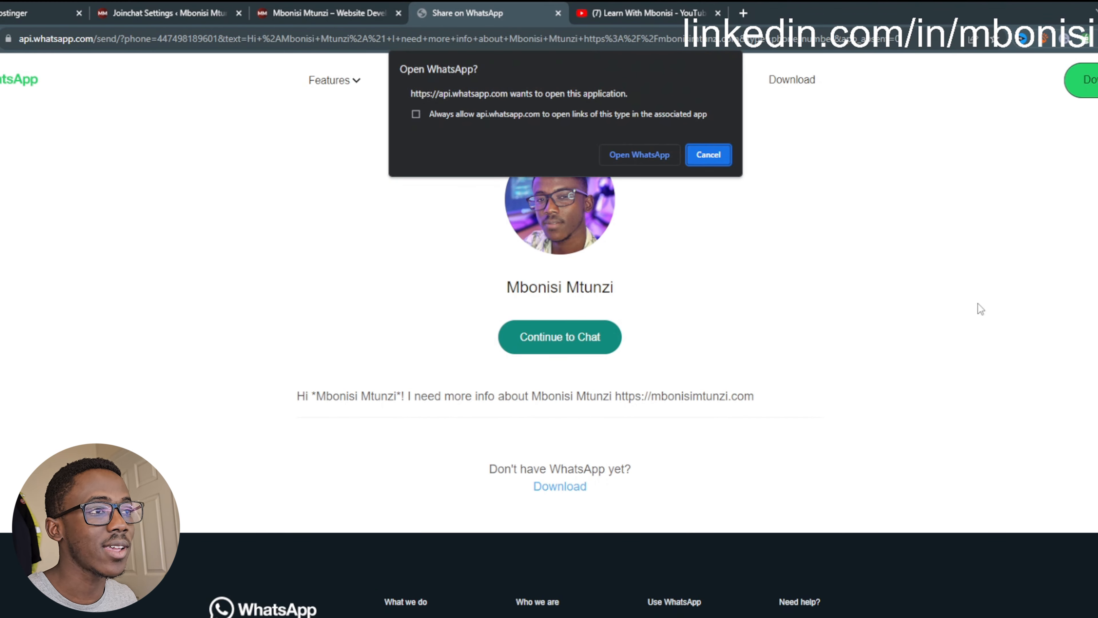
click(632, 153)
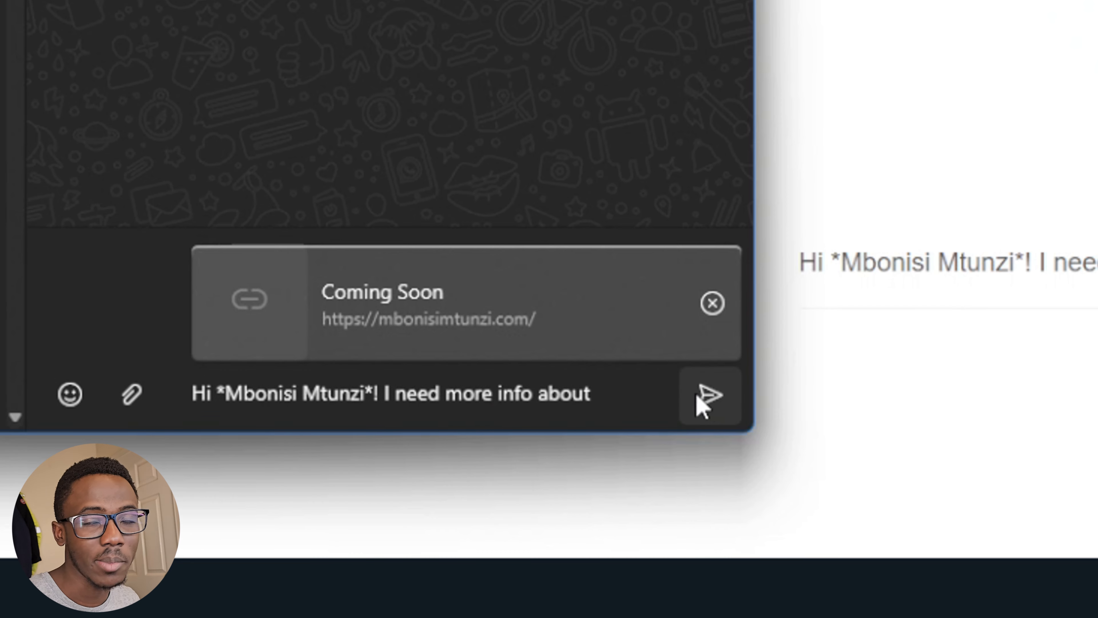
mouse_move(705, 415)
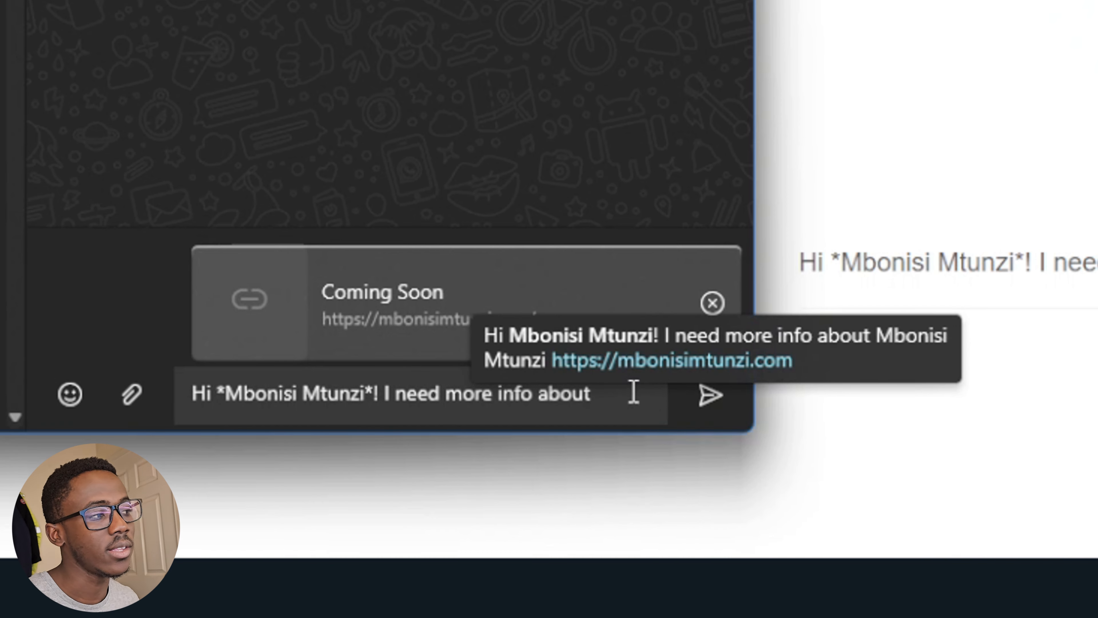
click(625, 405)
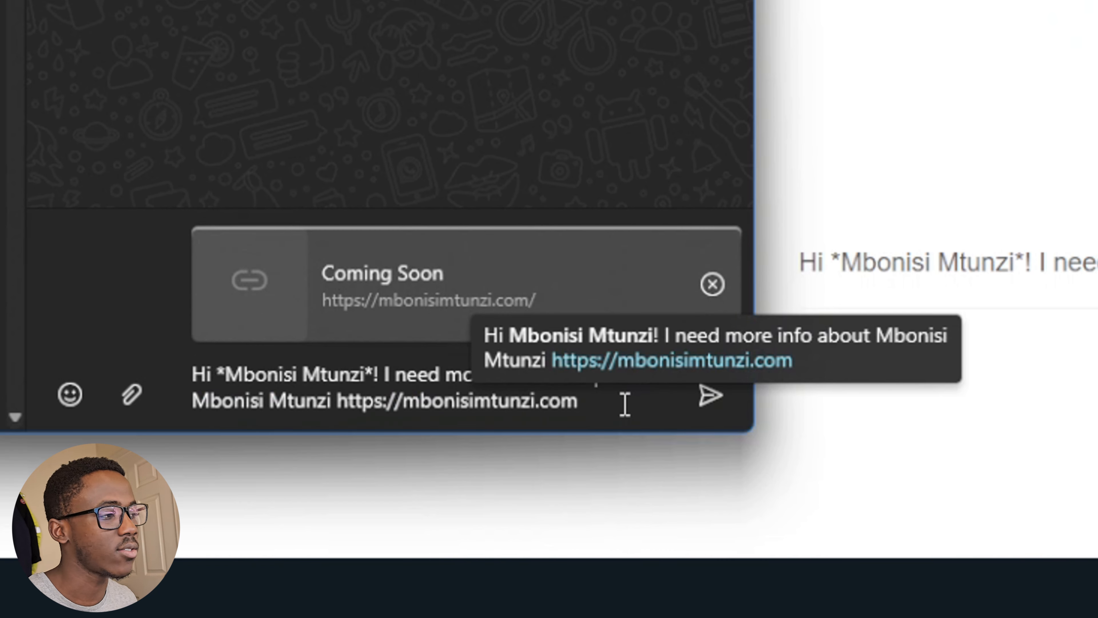
click(708, 397)
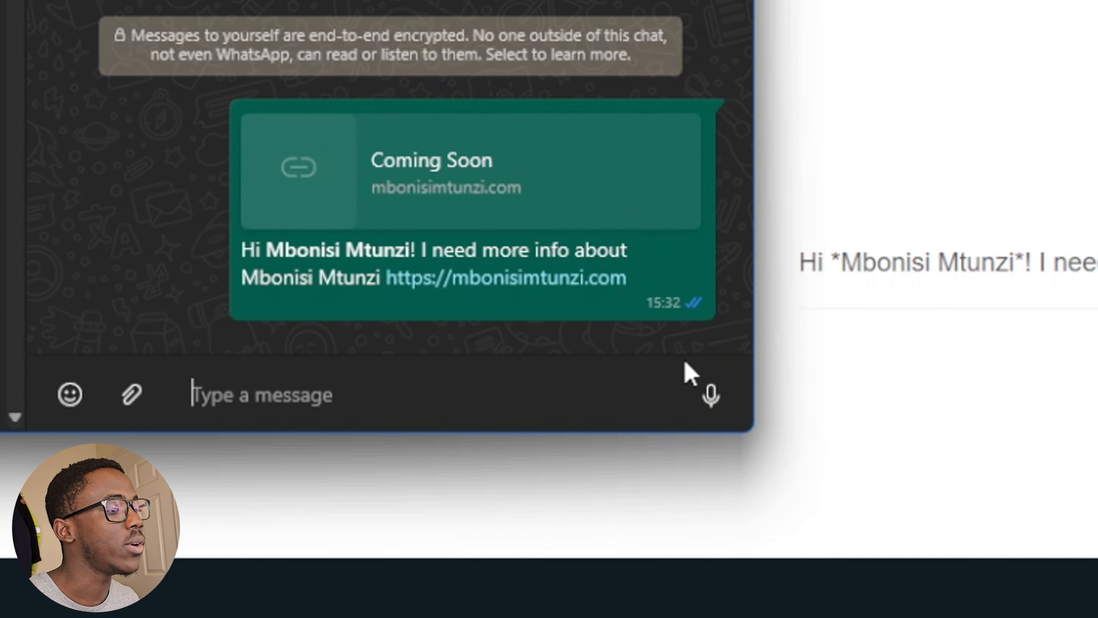